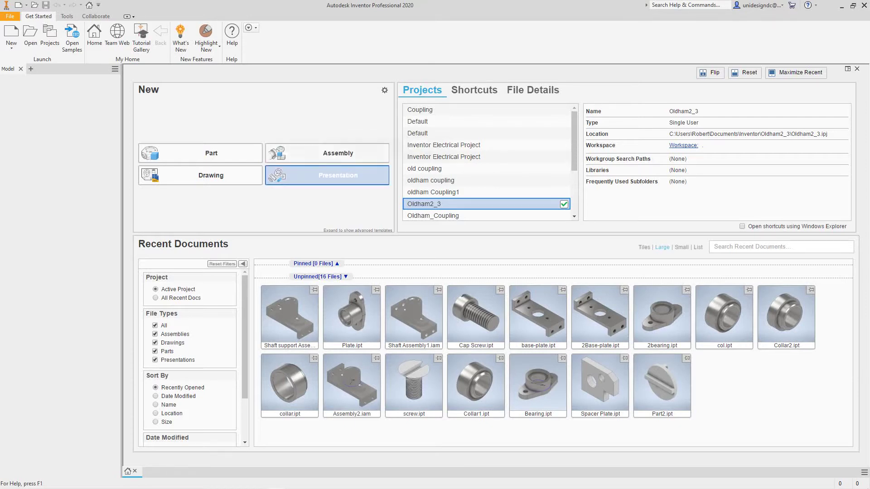
- Create a new presentation and insert the Shaft support Assembly1.iam model into it
{"action": "left_click", "coordinate": [327, 176]}
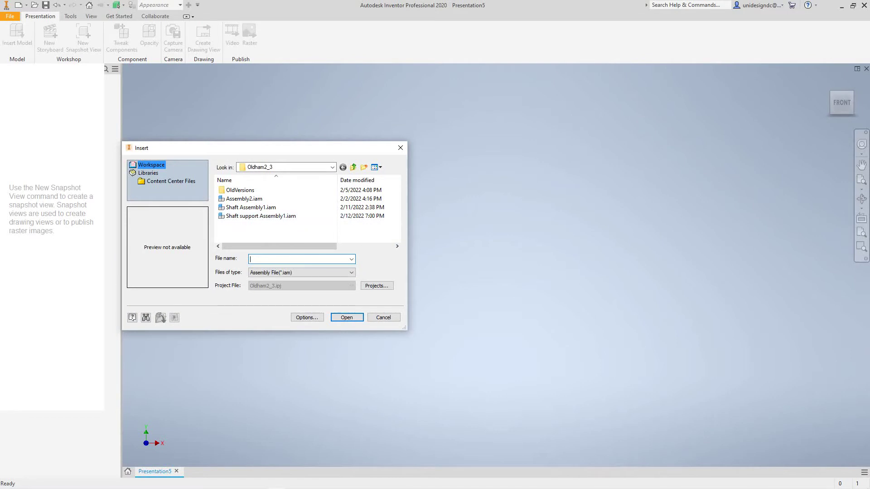
{"action": "left_click", "coordinate": [260, 216]}
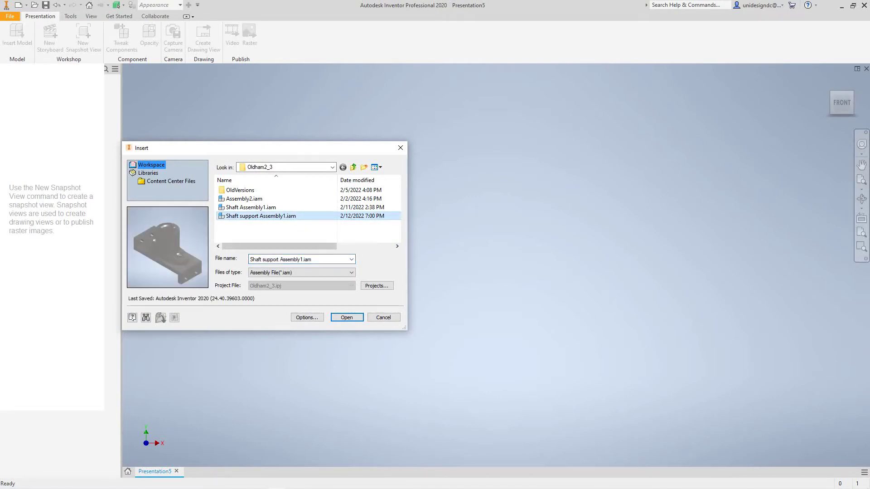
{"action": "left_click", "coordinate": [347, 317]}
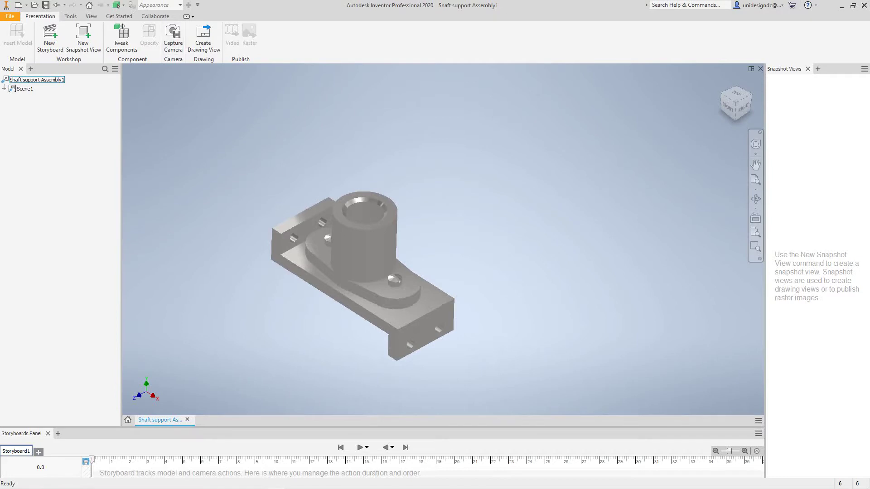
- Rename the presentation scene Scene1 as Explosion
{"action": "middle_click_drag", "start_coordinate": [362, 276], "coordinate": [362, 283]}
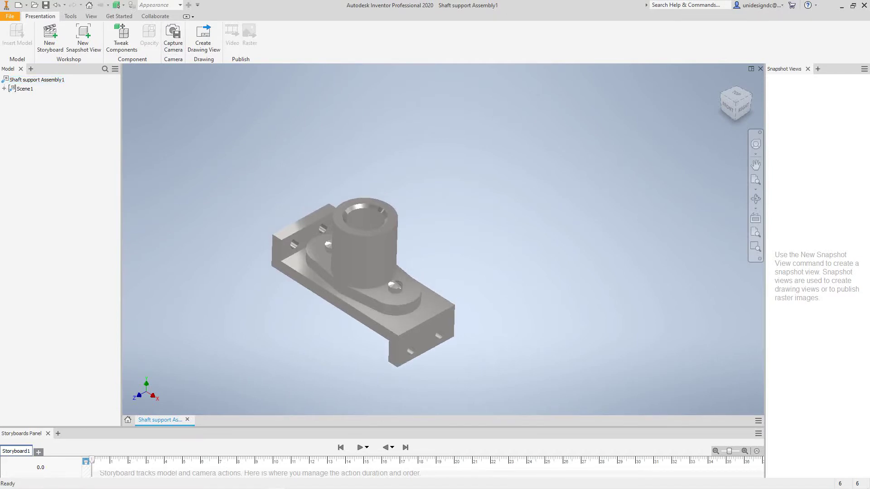
{"action": "left_click", "coordinate": [25, 89]}
{"action": "key", "text": "e"}
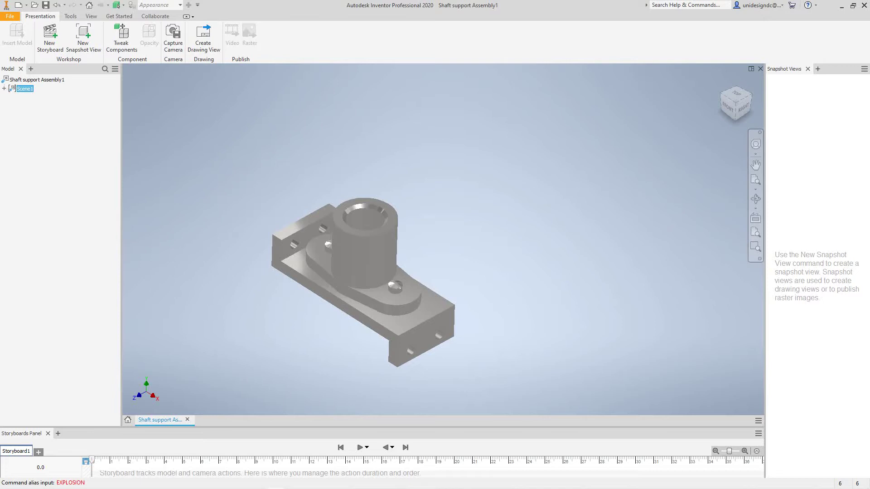
{"action": "left_click", "coordinate": [24, 88]}
{"action": "type", "text": "Explosion"}
{"action": "key", "text": "Return"}
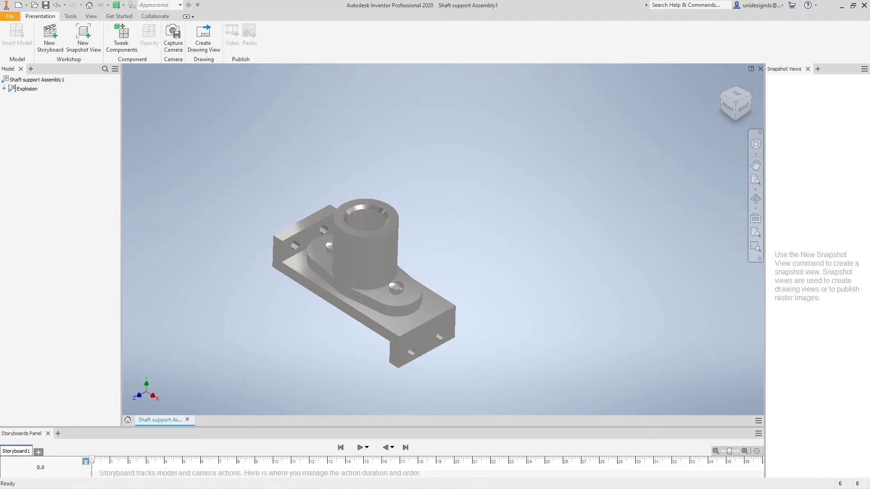
- Tweak the collar on top of the bearing, moving it 5 in upward along the World Y axis
{"action": "middle_click_drag", "start_coordinate": [364, 283], "coordinate": [348, 317]}
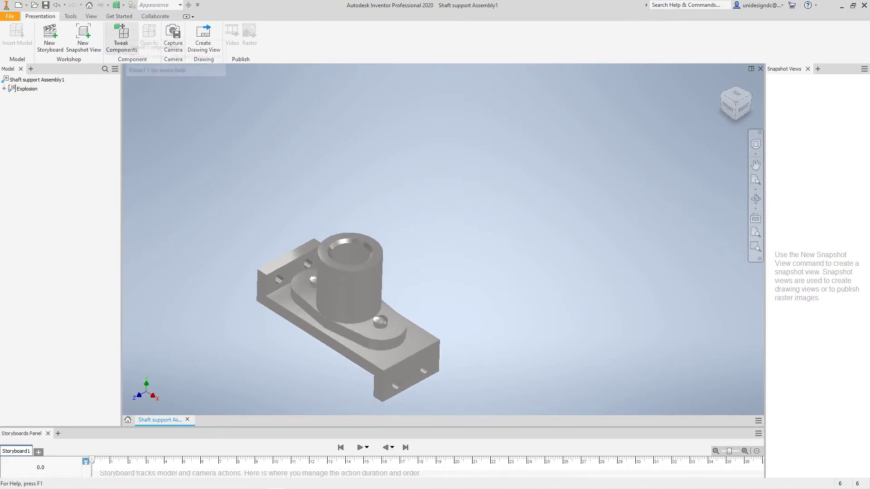
{"action": "left_click", "coordinate": [122, 38]}
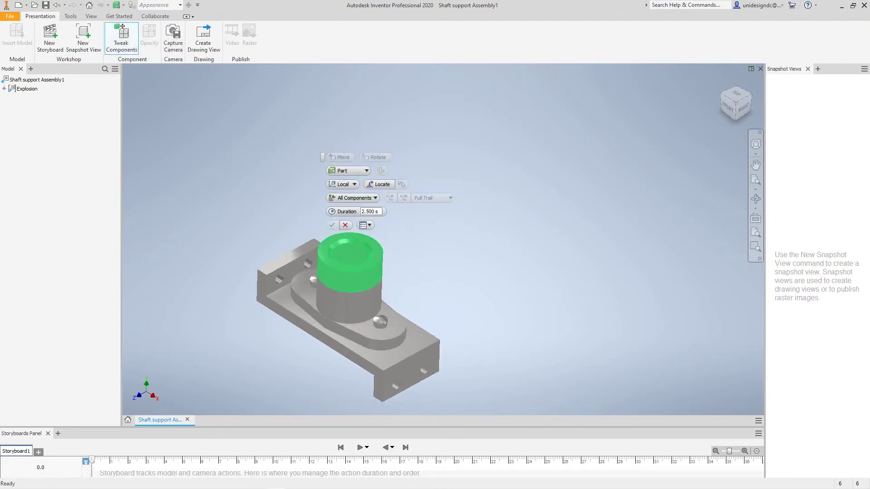
{"action": "left_click", "coordinate": [349, 265]}
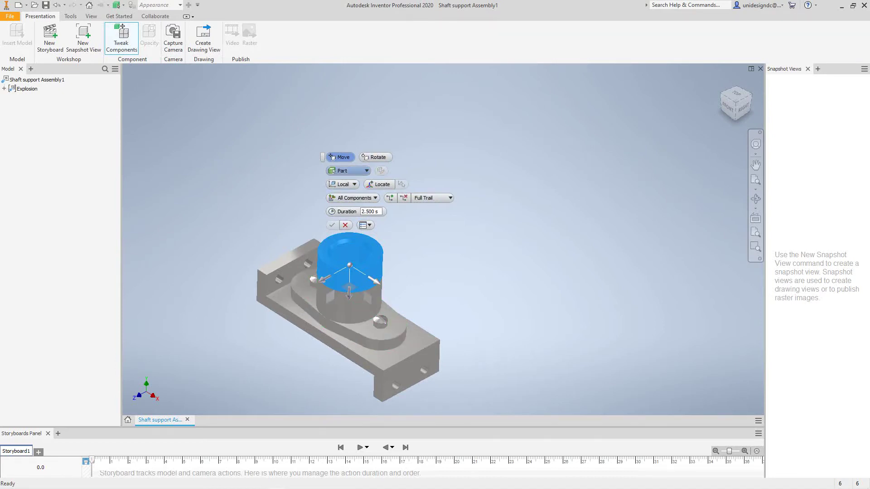
{"action": "left_click", "coordinate": [349, 184]}
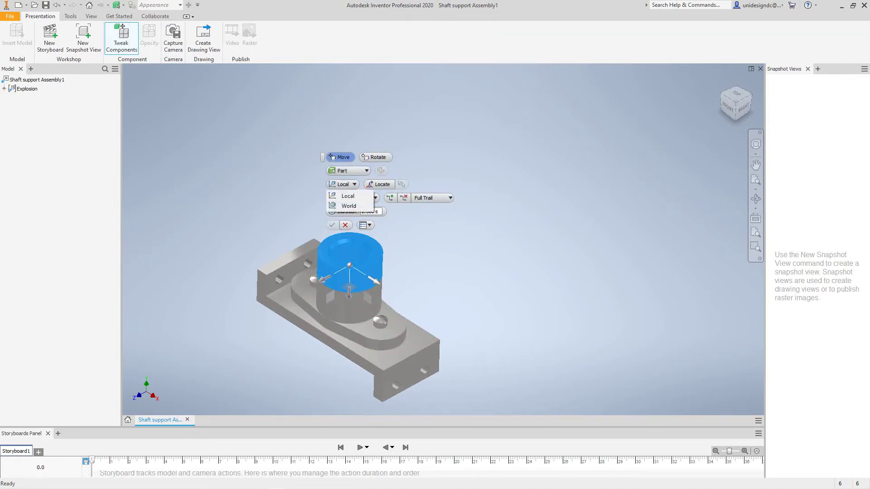
{"action": "left_click", "coordinate": [348, 205]}
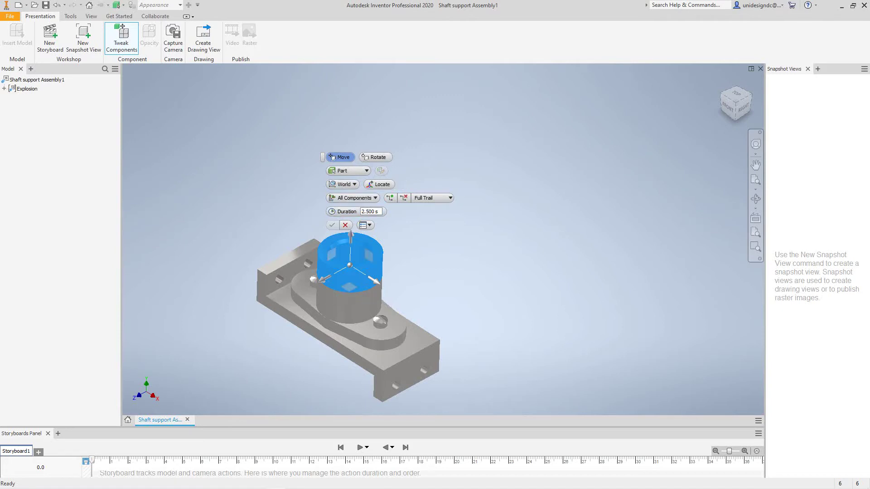
{"action": "middle_click_drag", "start_coordinate": [351, 237], "coordinate": [337, 256]}
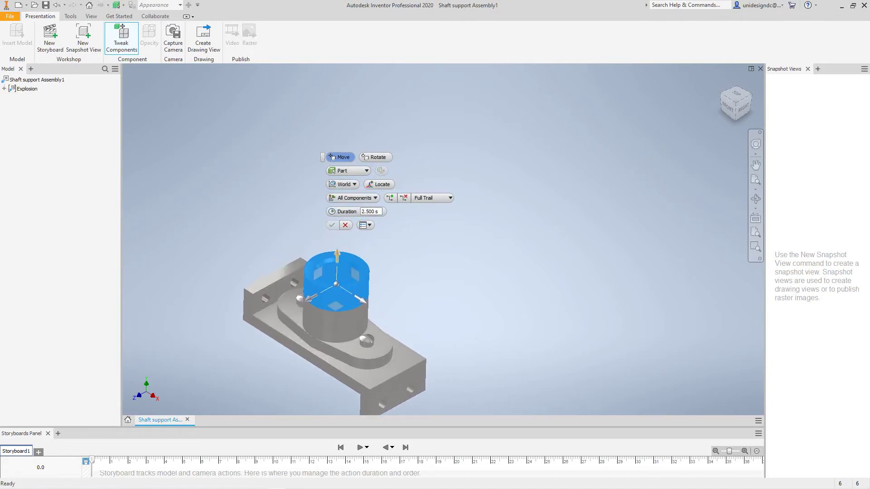
{"action": "left_click_drag", "start_coordinate": [337, 255], "coordinate": [341, 144]}
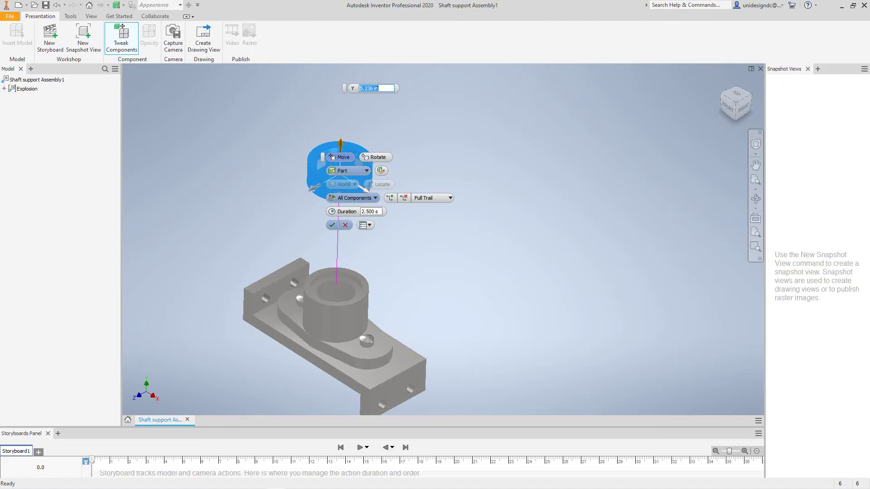
{"action": "type", "text": "5"}
{"action": "key", "text": "Return"}
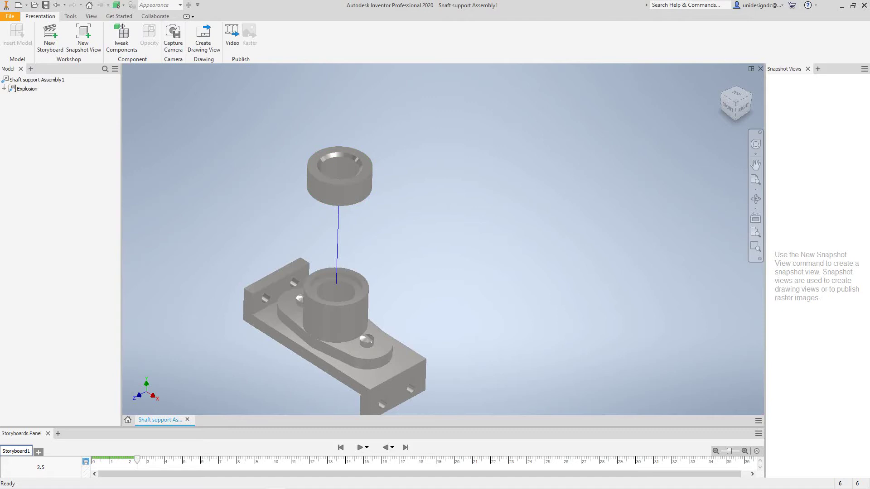
- Tweak the screw in front of the bearing cylinder, moving it 4 in upward along the World Y axis
{"action": "middle_click_drag", "start_coordinate": [357, 161], "coordinate": [351, 136]}
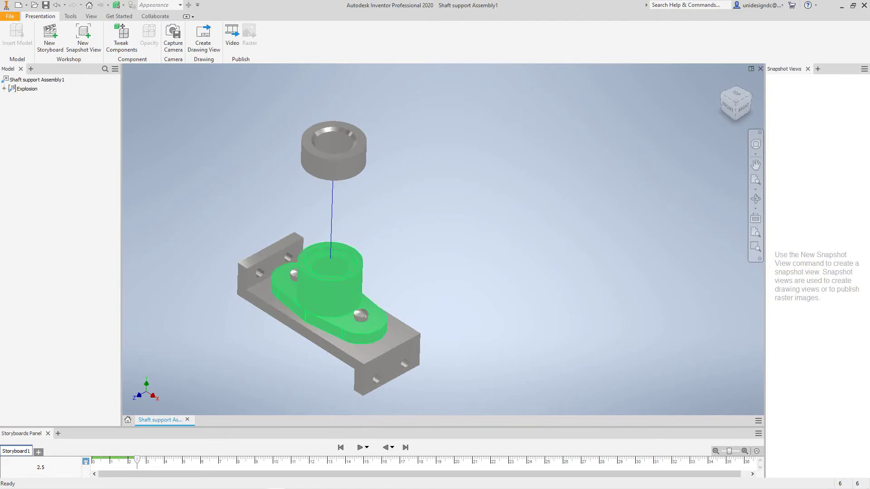
{"action": "scroll", "coordinate": [363, 313], "scroll_direction": "up", "scroll_amount": 3}
{"action": "scroll", "coordinate": [362, 312], "scroll_direction": "down", "scroll_amount": 6}
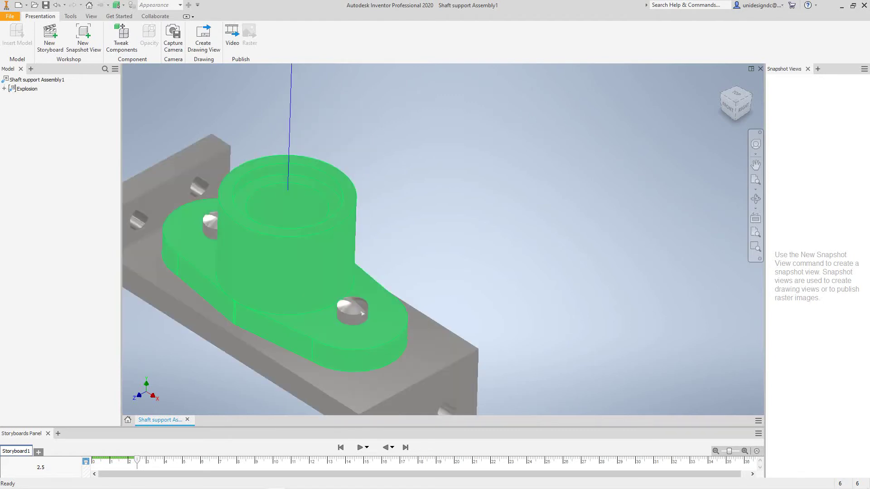
{"action": "key", "text": "t"}
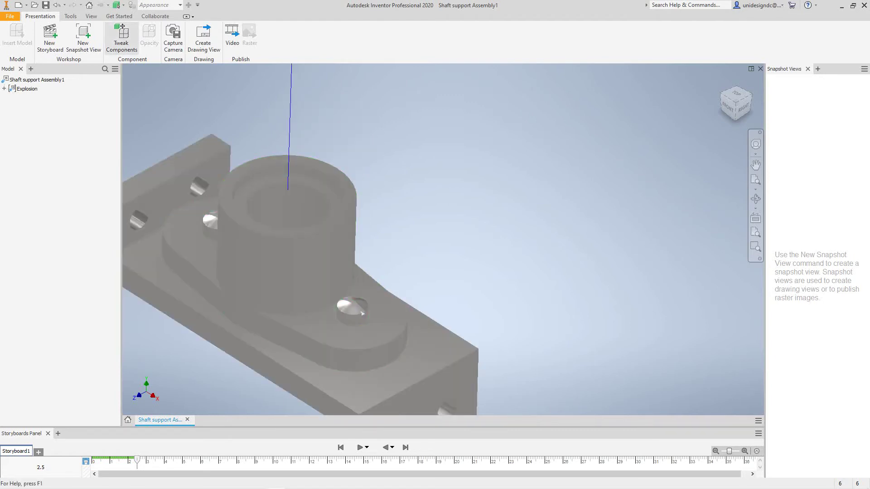
{"action": "left_click", "coordinate": [362, 313]}
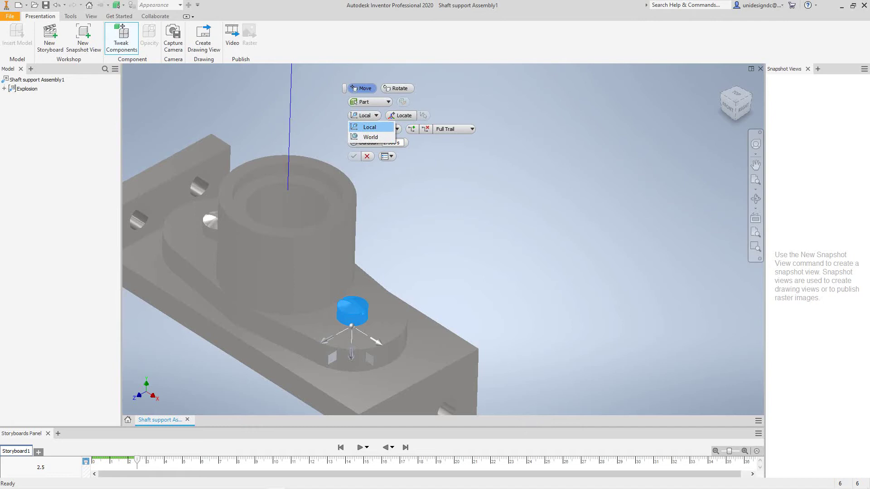
{"action": "middle_click_drag", "start_coordinate": [363, 313], "coordinate": [356, 337]}
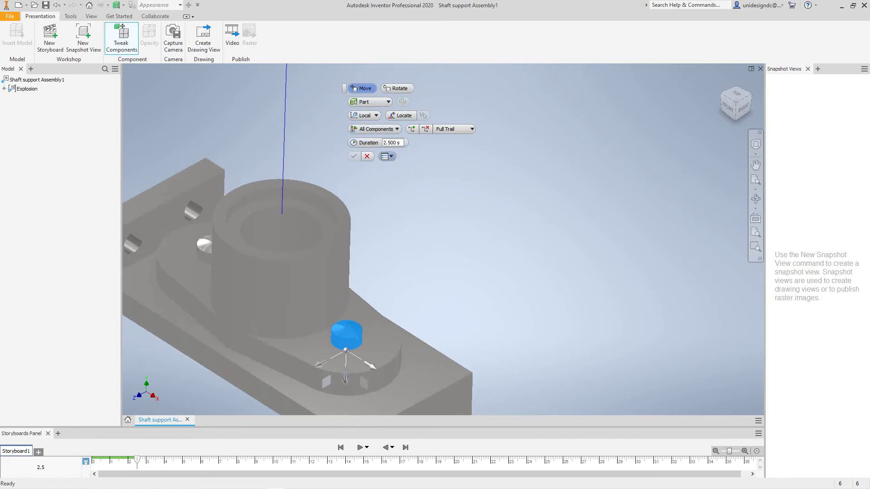
{"action": "left_click", "coordinate": [375, 116]}
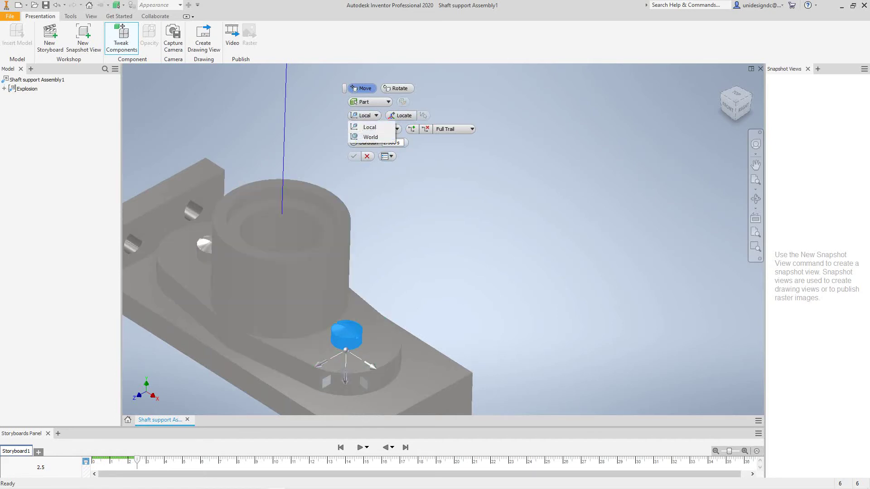
{"action": "left_click", "coordinate": [370, 137]}
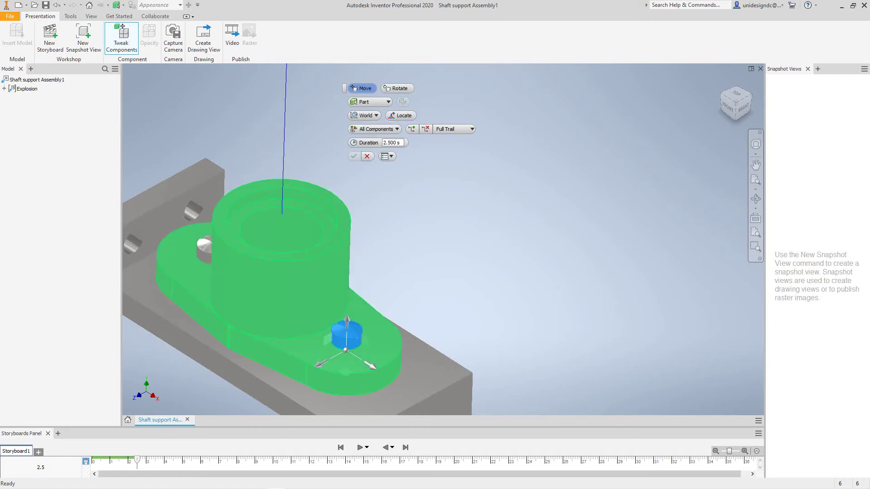
{"action": "left_click", "coordinate": [347, 320]}
{"action": "left_click_drag", "start_coordinate": [346, 320], "coordinate": [352, 76]}
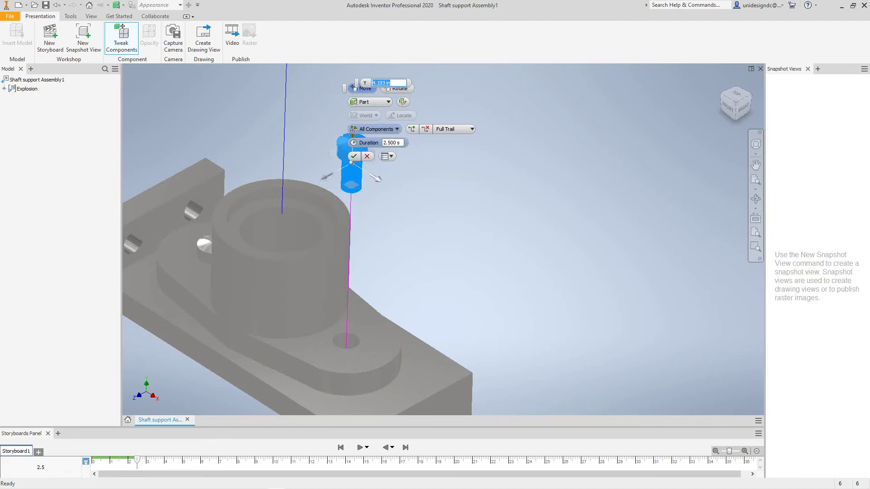
{"action": "type", "text": "4"}
{"action": "key", "text": "Return"}
- Tweak the remaining screw behind the bearing cylinder, moving it 4 in upward along the World Y axis
{"action": "scroll", "coordinate": [406, 197], "scroll_direction": "down", "scroll_amount": 3}
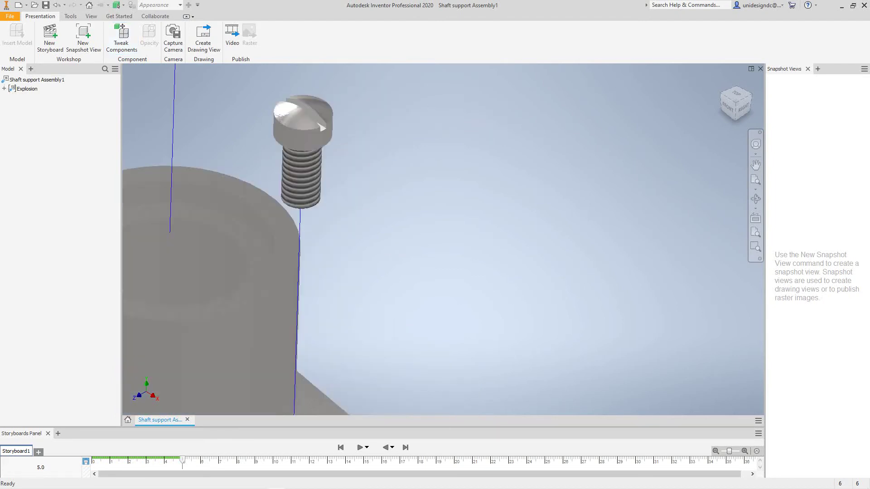
{"action": "scroll", "coordinate": [405, 197], "scroll_direction": "up", "scroll_amount": 4}
{"action": "middle_click_drag", "start_coordinate": [377, 171], "coordinate": [489, 235]}
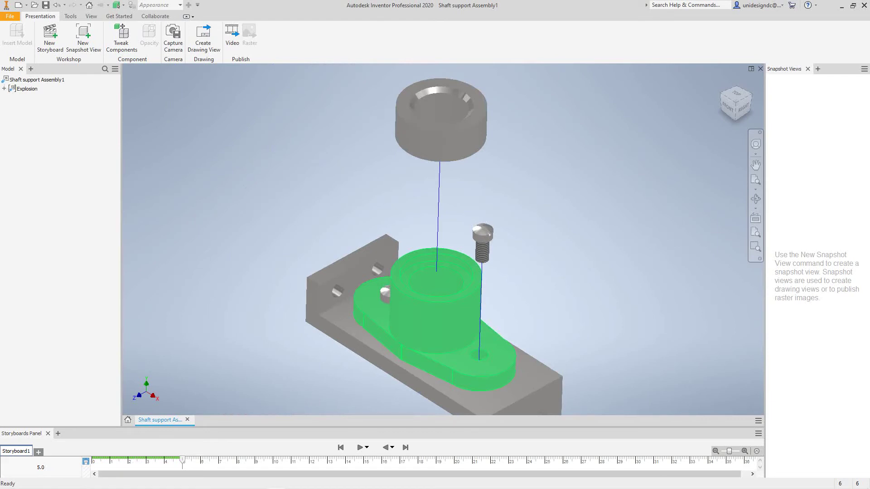
{"action": "left_click", "coordinate": [489, 234]}
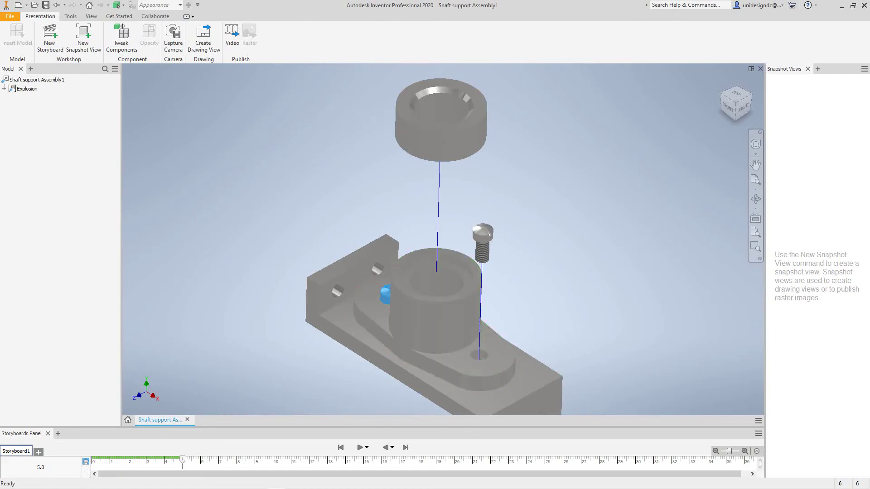
{"action": "key", "text": "t"}
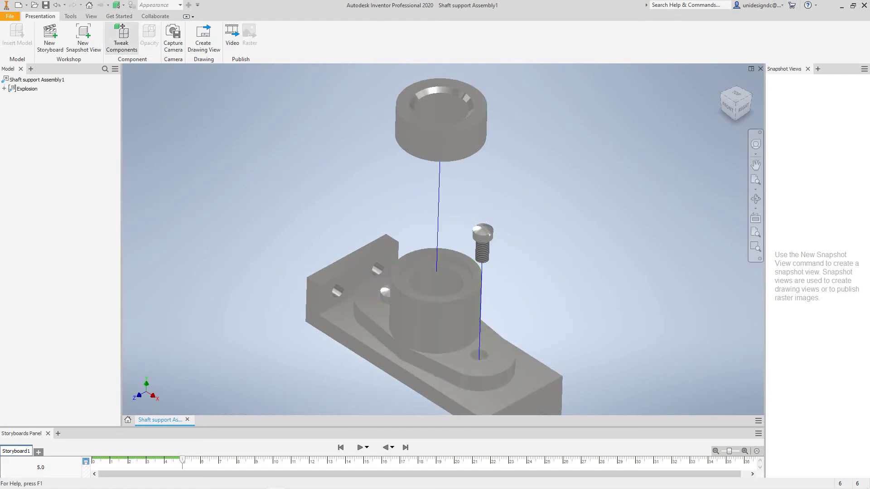
{"action": "left_click", "coordinate": [385, 295]}
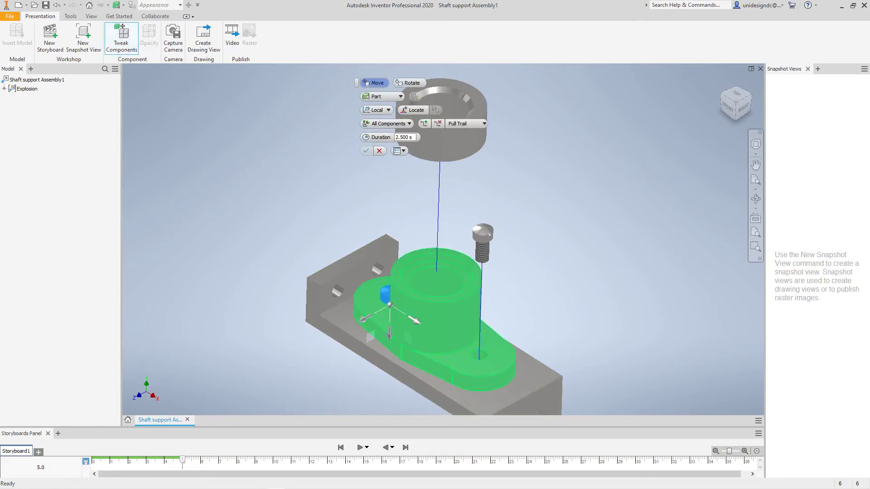
{"action": "left_click", "coordinate": [376, 110]}
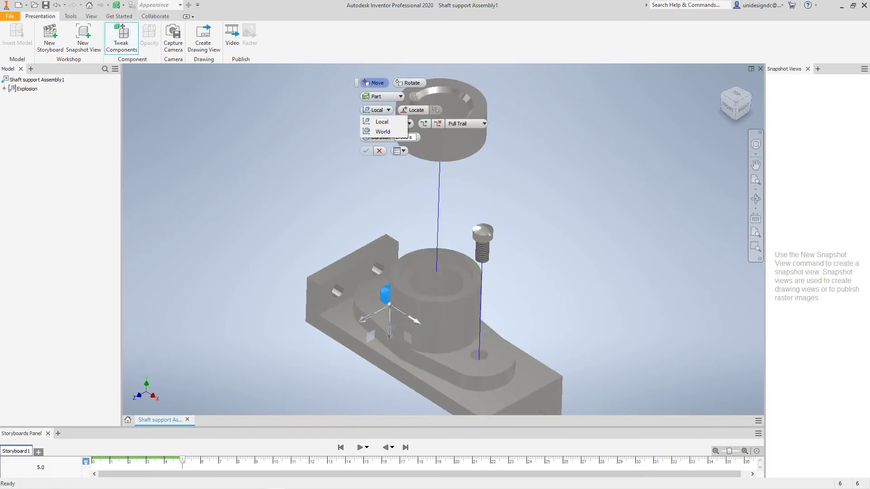
{"action": "left_click", "coordinate": [383, 131]}
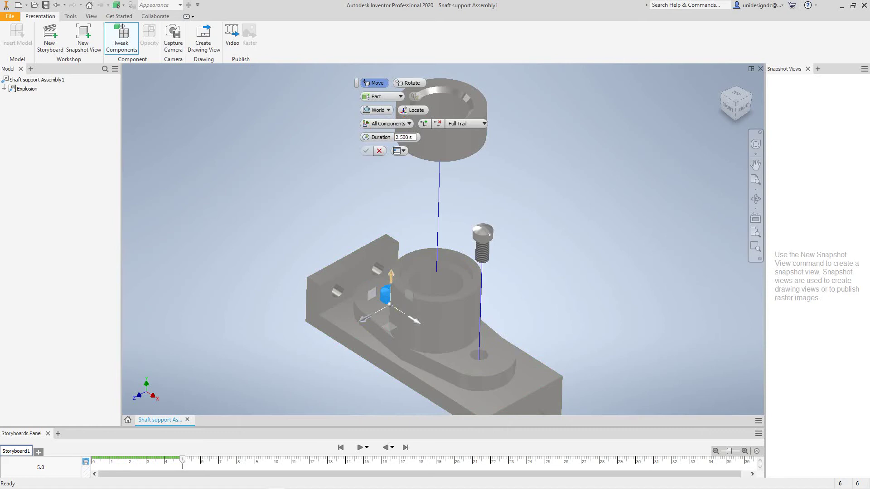
{"action": "left_click_drag", "start_coordinate": [391, 275], "coordinate": [394, 186]}
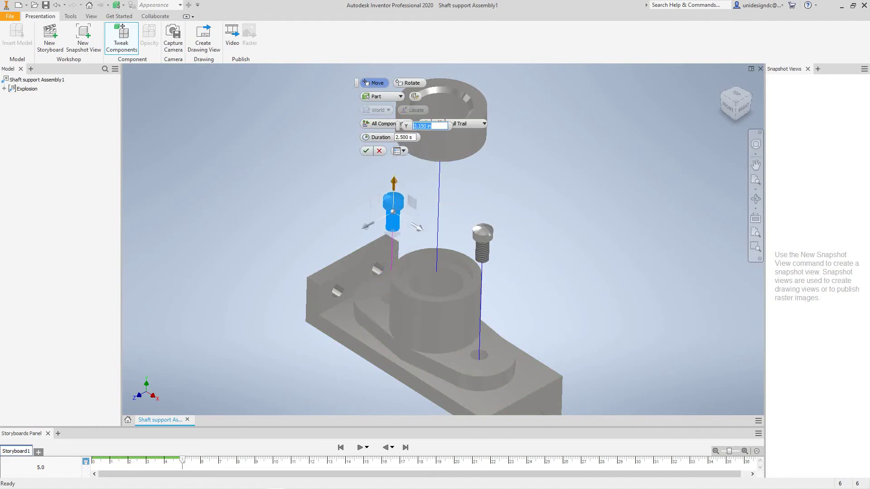
{"action": "type", "text": "4"}
{"action": "key", "text": "Return"}
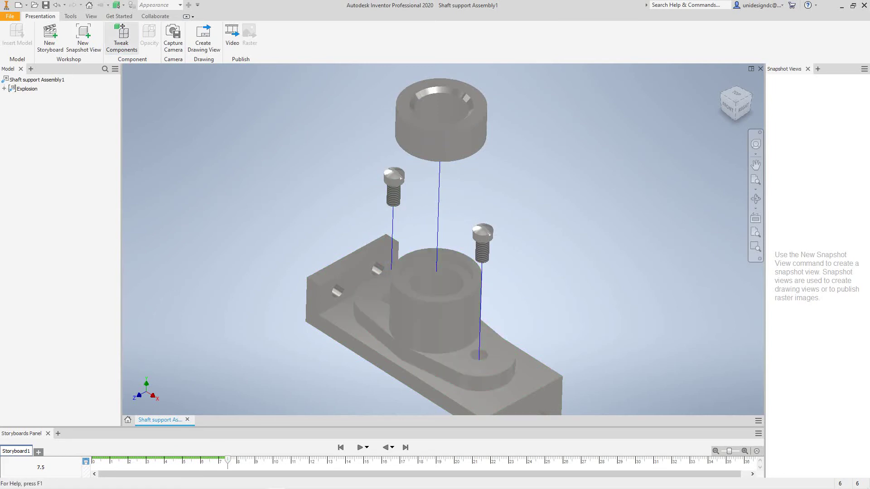
- Tweak the flanged bearing on the base plate, moving it 3 in upward along the World Y axis
{"action": "left_click", "coordinate": [121, 38]}
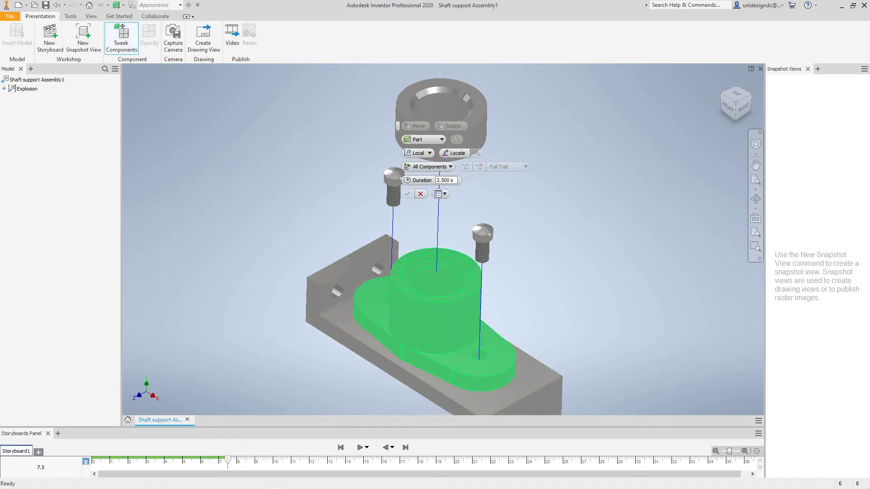
{"action": "left_click", "coordinate": [435, 317]}
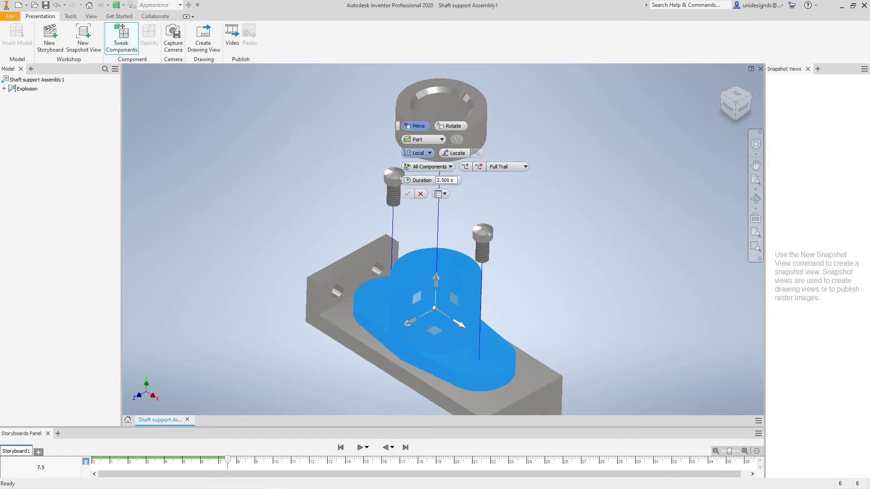
{"action": "left_click", "coordinate": [418, 154]}
{"action": "left_click", "coordinate": [421, 175]}
{"action": "left_click_drag", "start_coordinate": [436, 279], "coordinate": [443, 140]}
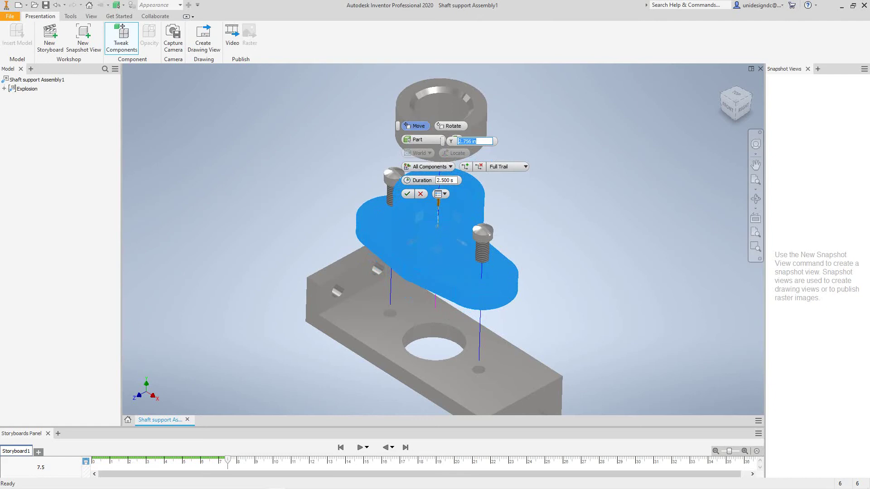
{"action": "type", "text": "3"}
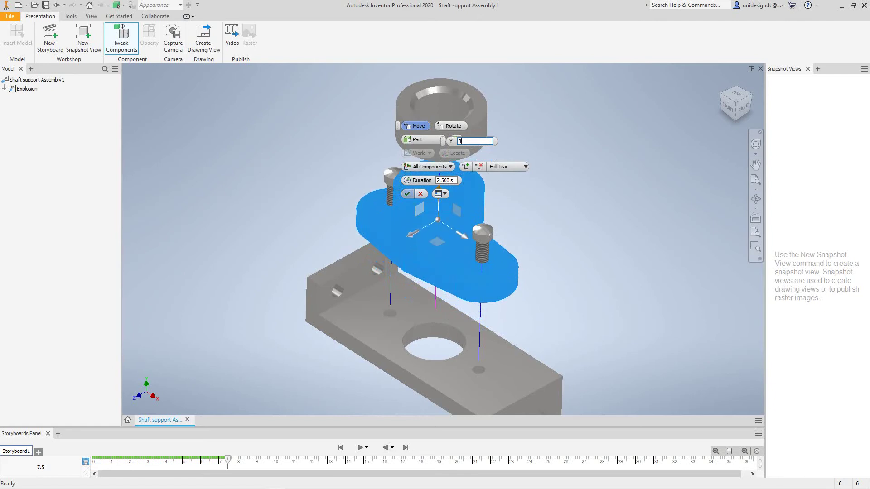
{"action": "left_click", "coordinate": [408, 193]}
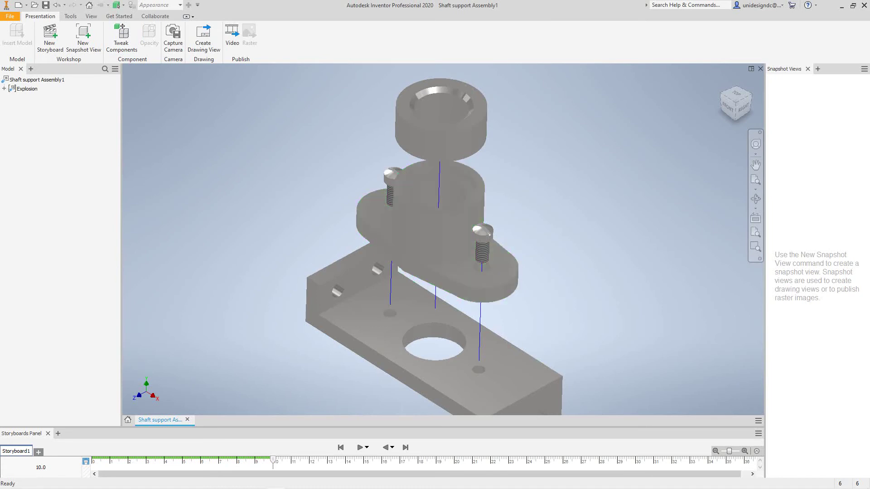
- Return the timeline to the start and play the current storyboard to preview the explosion
{"action": "scroll", "coordinate": [274, 220], "scroll_direction": "down", "scroll_amount": 3}
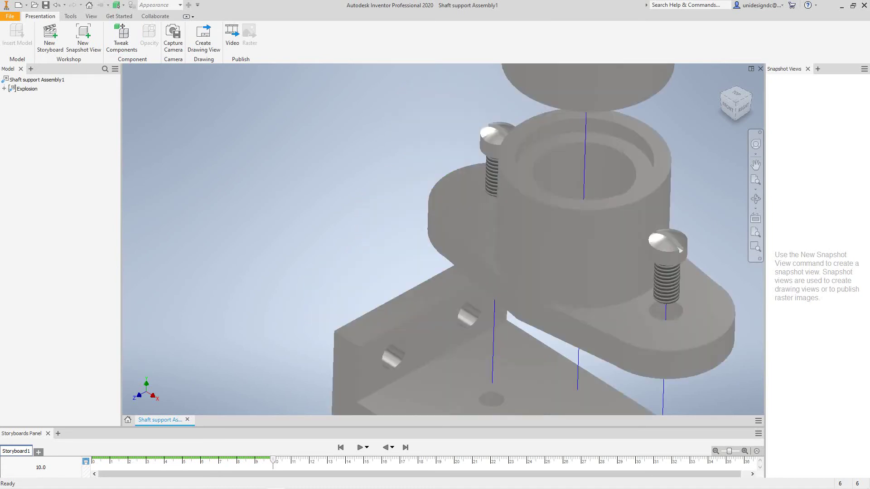
{"action": "scroll", "coordinate": [275, 220], "scroll_direction": "up", "scroll_amount": 5}
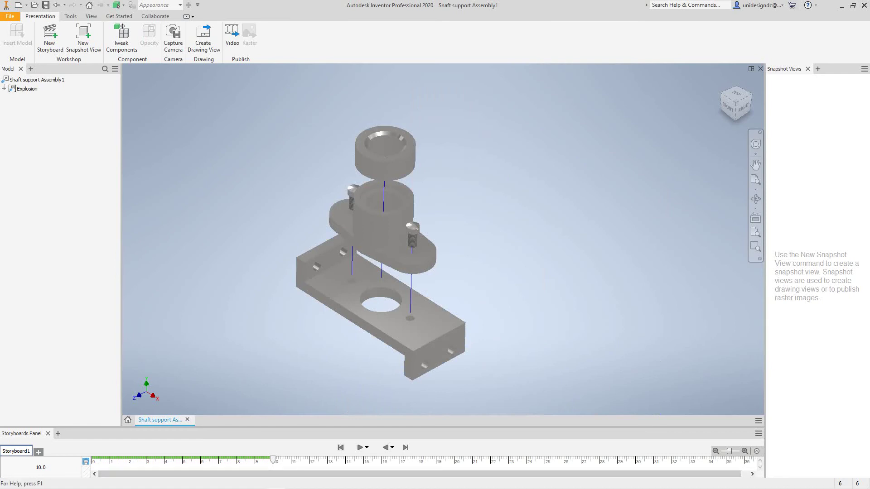
{"action": "left_click", "coordinate": [341, 447]}
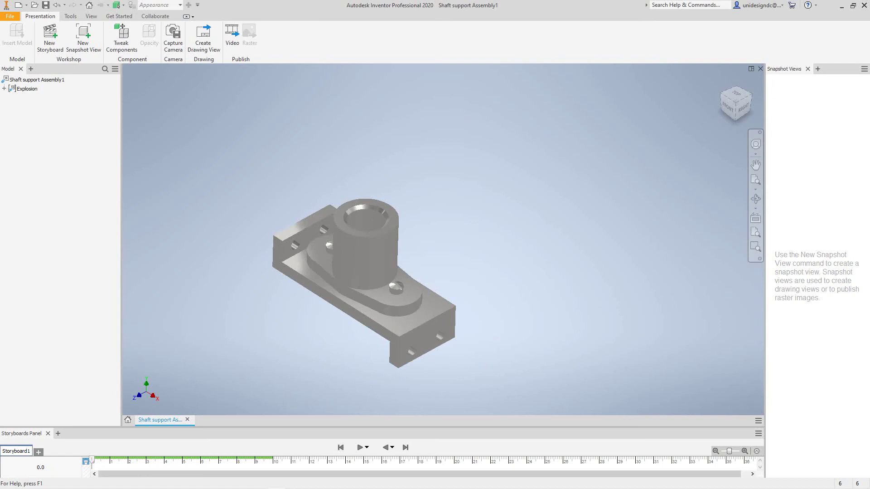
{"action": "left_click", "coordinate": [386, 447]}
{"action": "left_click", "coordinate": [367, 448]}
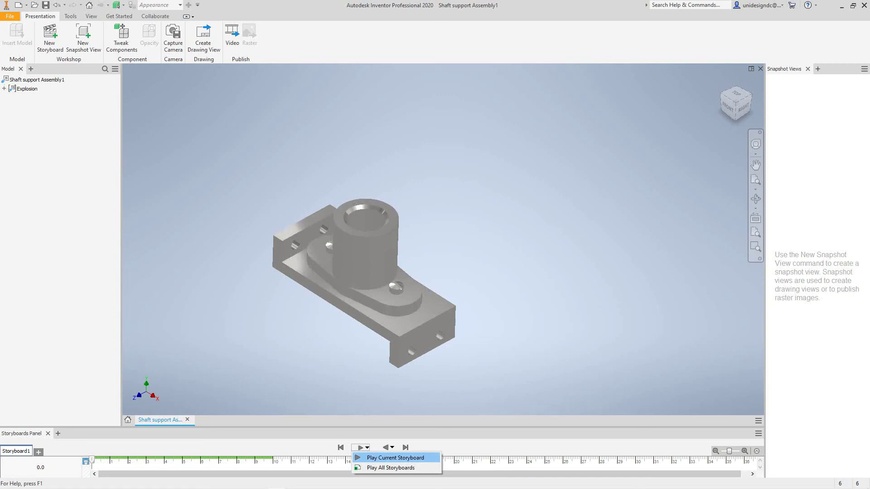
{"action": "left_click", "coordinate": [395, 458]}
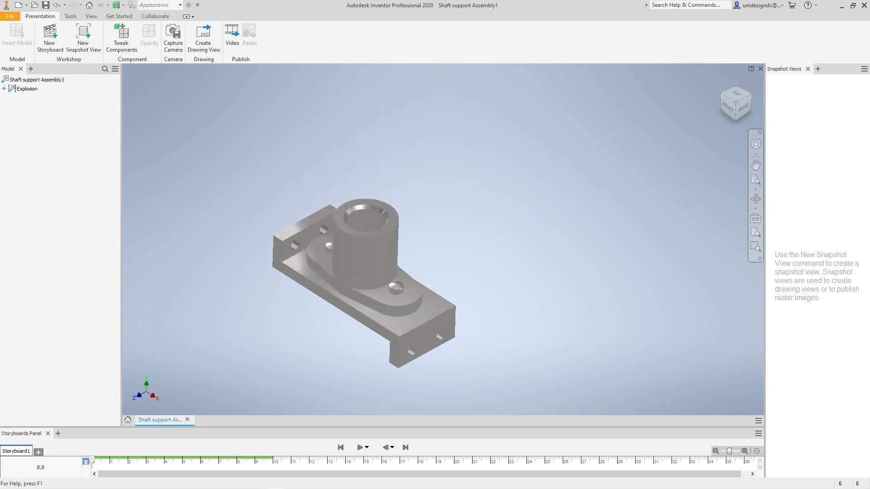
- Play the current storyboard in reverse to preview the shaft support being reassembled
{"action": "left_click", "coordinate": [366, 447]}
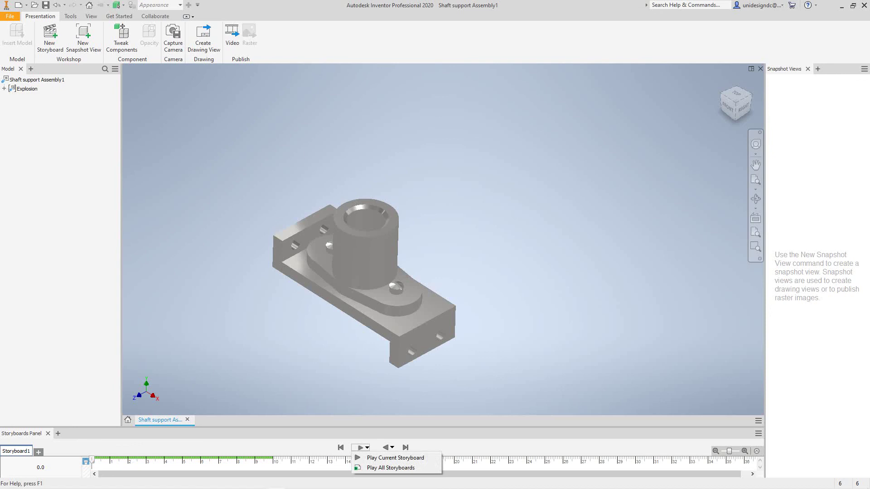
{"action": "key", "text": "Escape"}
{"action": "left_click", "coordinate": [392, 448]}
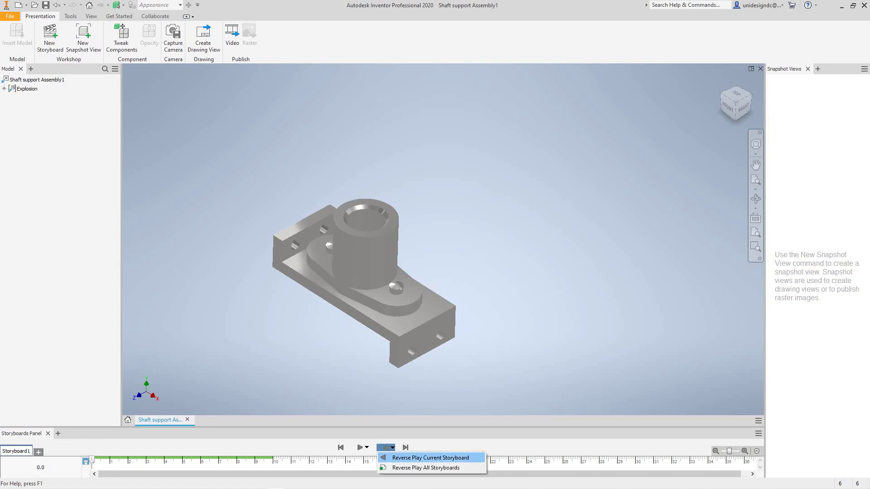
{"action": "left_click", "coordinate": [431, 458]}
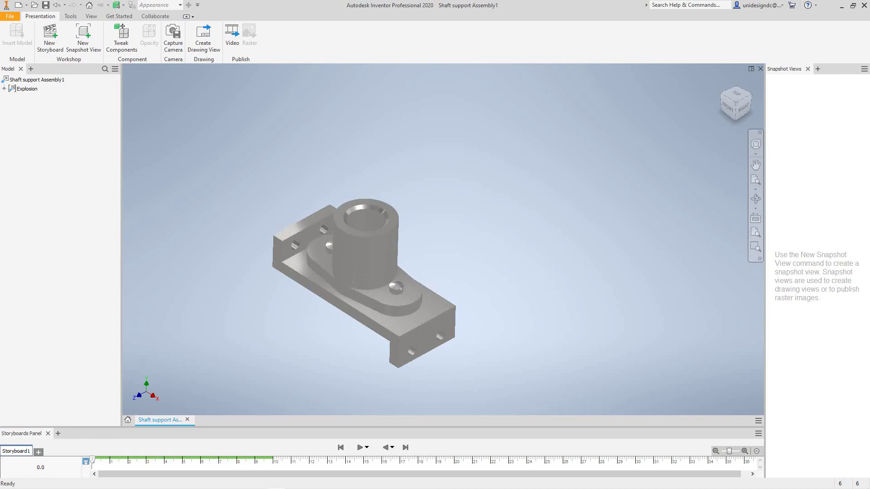
{"action": "scroll", "coordinate": [300, 365], "scroll_direction": "up", "scroll_amount": 3}
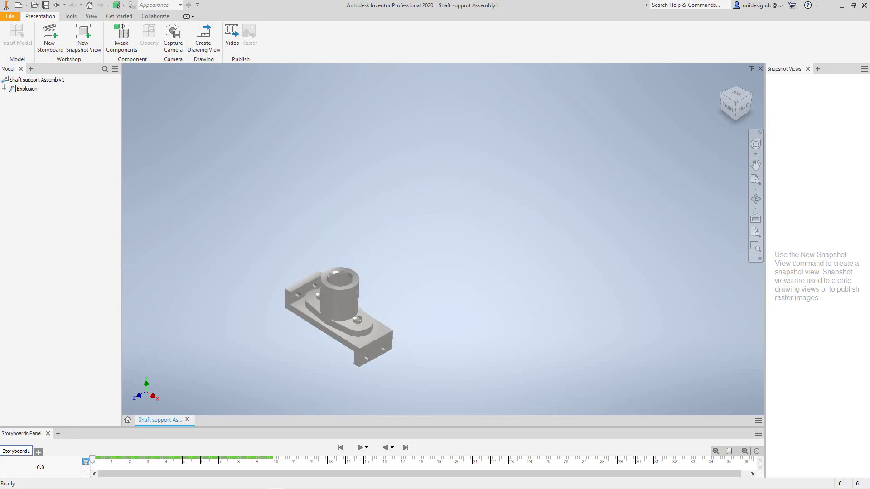
{"action": "scroll", "coordinate": [300, 364], "scroll_direction": "down", "scroll_amount": 4}
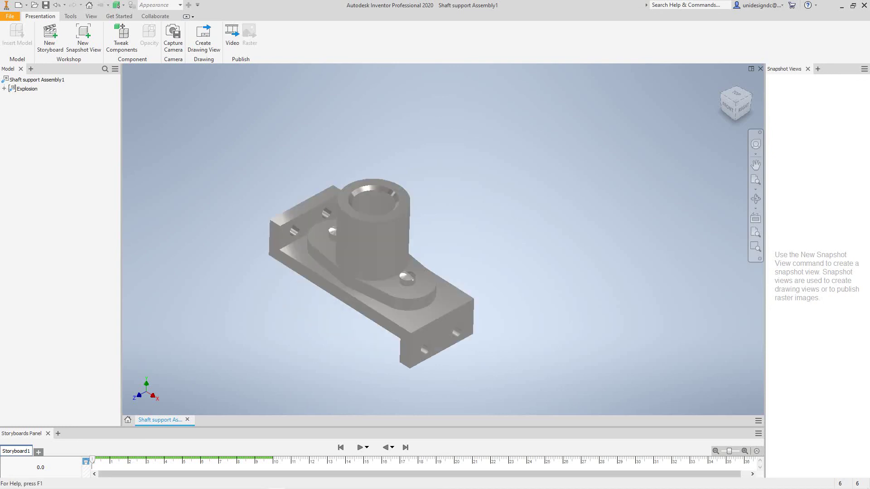